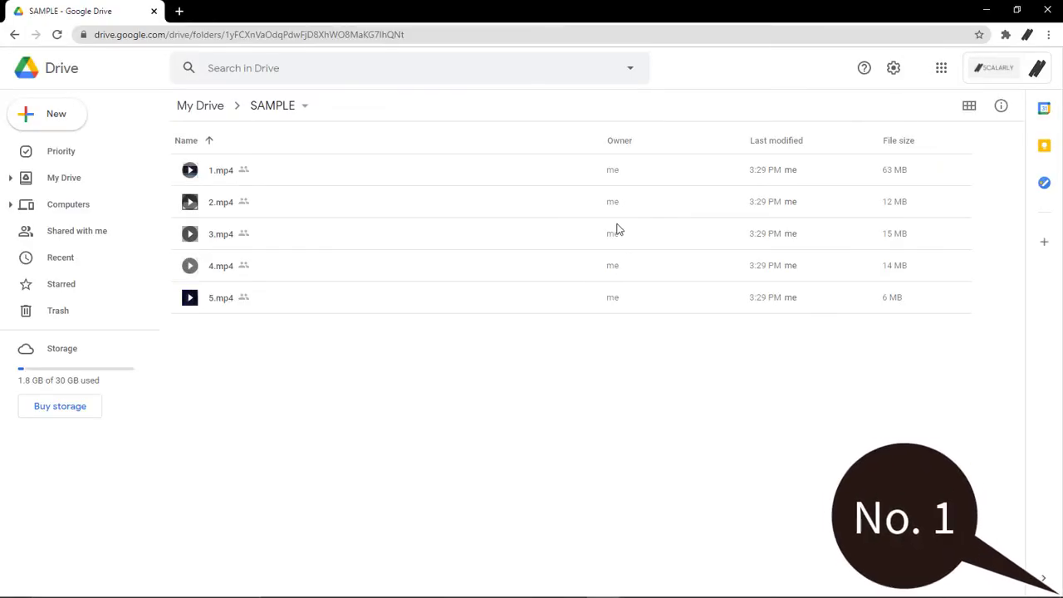
Step: Select videos 1.mp4 through 5.mp4 in SAMPLE and download them together as a zip
click(587, 178)
key(shift+Down)
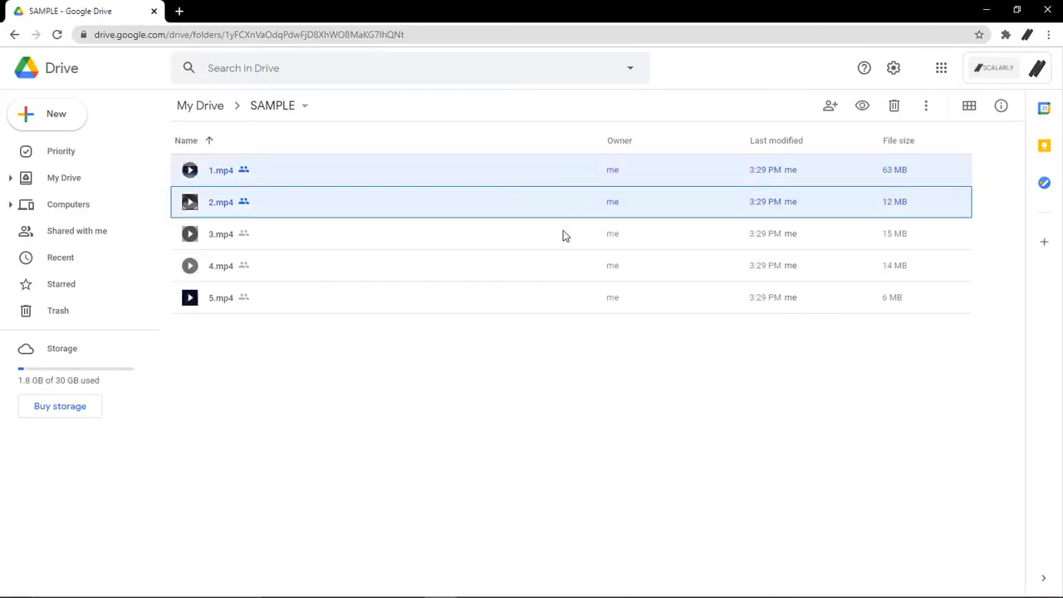
key(shift+Down)
key(shift+Down)
key(shift+Down)
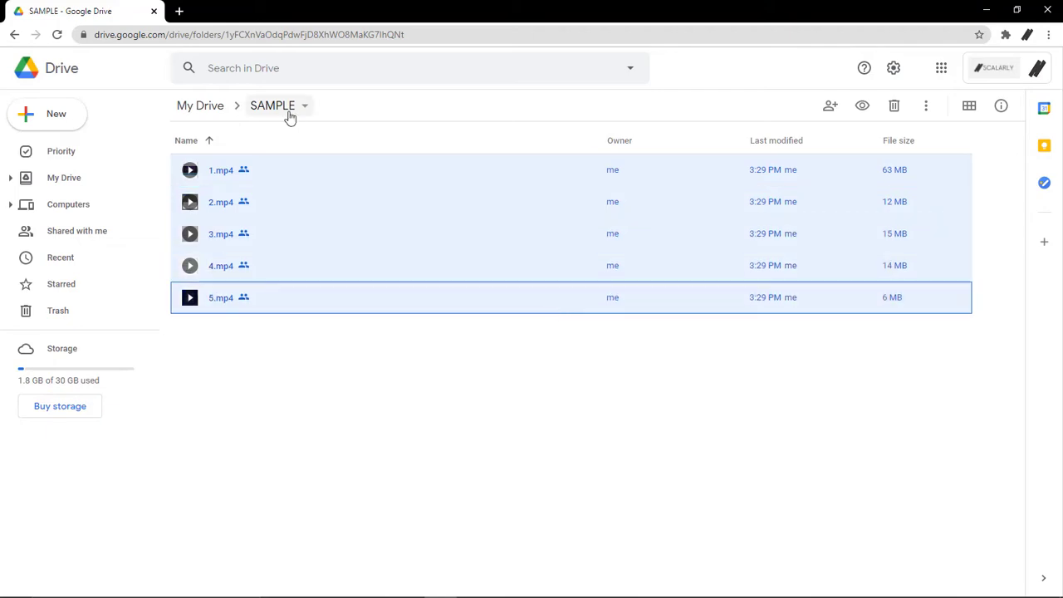
click(283, 106)
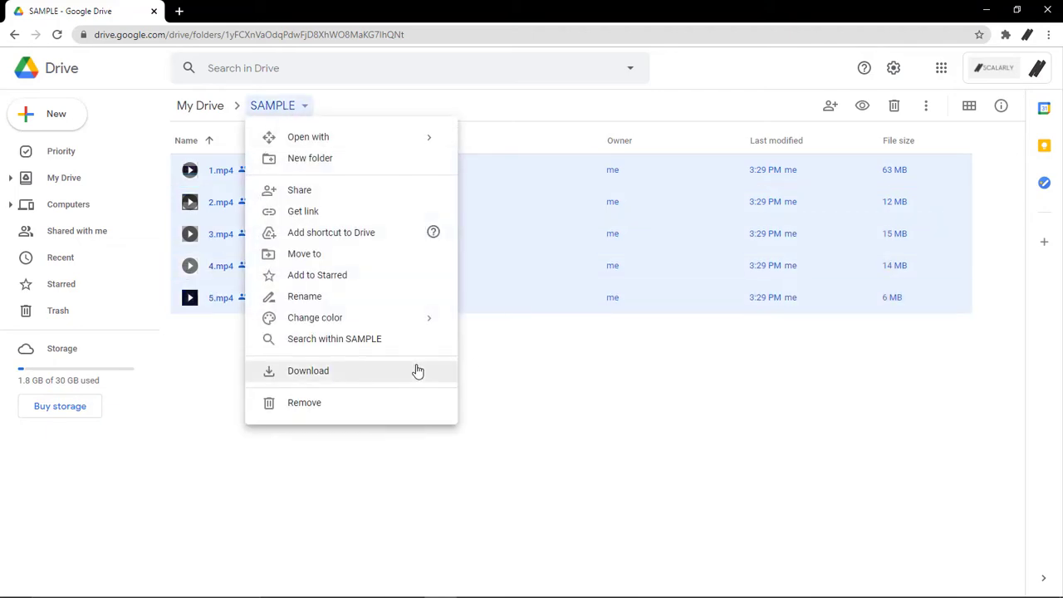
click(418, 370)
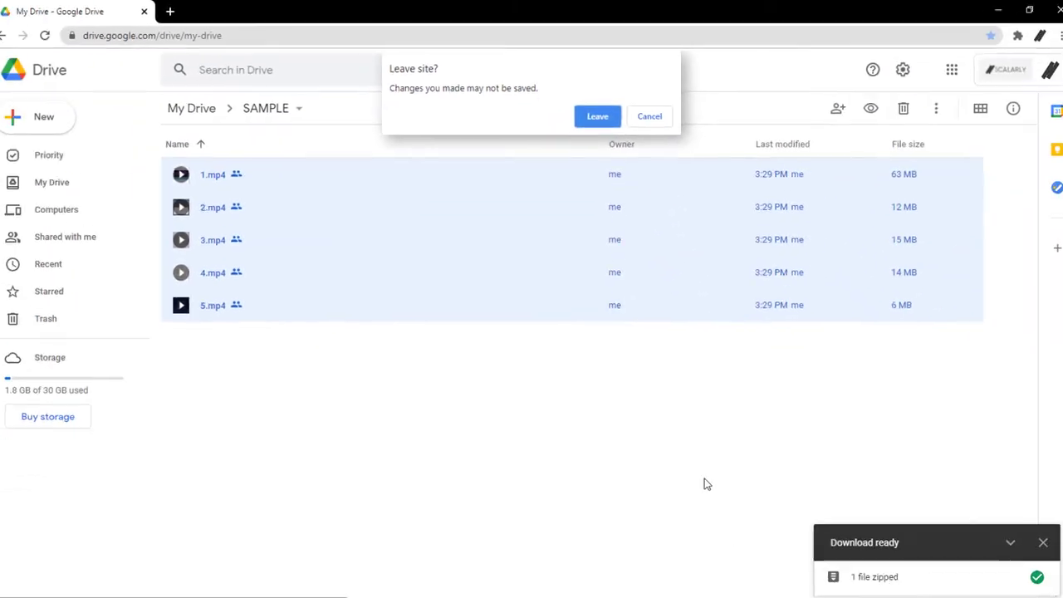
Step: Choose Leave on the 'Leave site?' warning so the SAMPLE zip download begins
key(Return)
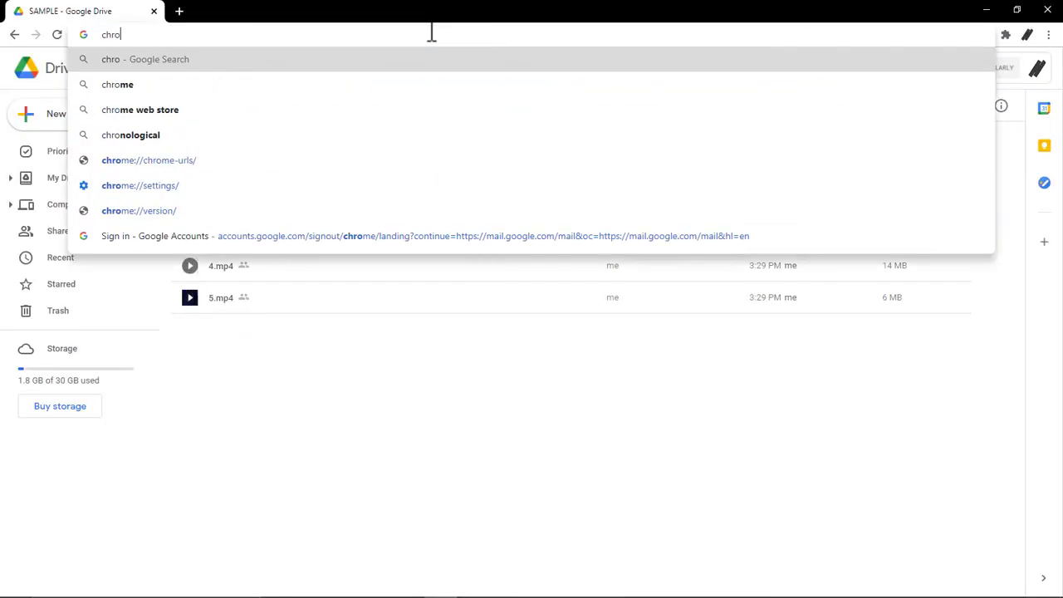
Step: Go to chrome://settings Privacy and security > Site Settings and scroll to Pop-ups and redirects
text(e://settings/)
key(Return)
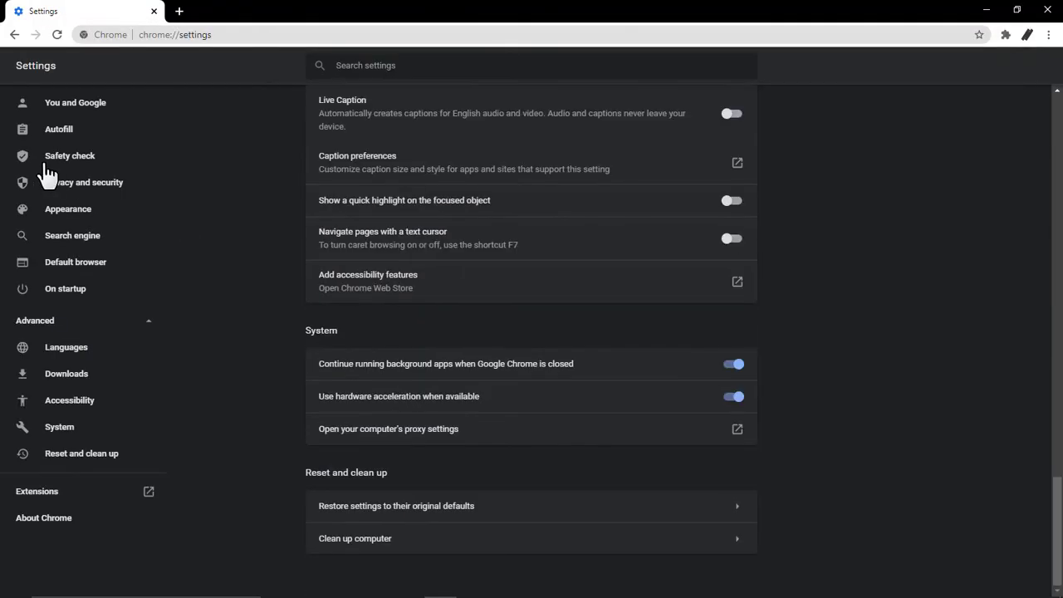
click(68, 186)
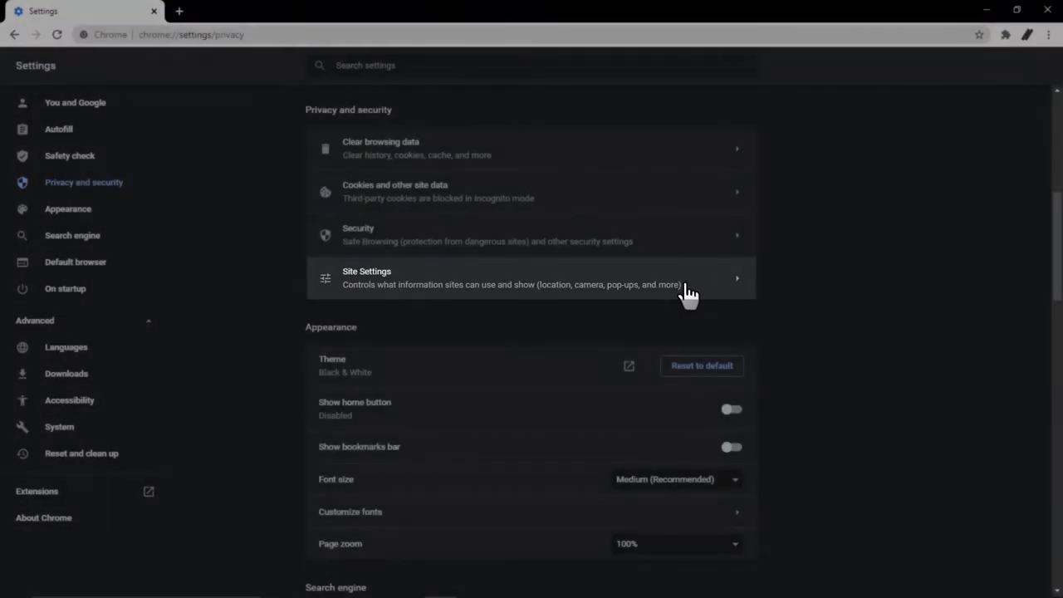
click(692, 291)
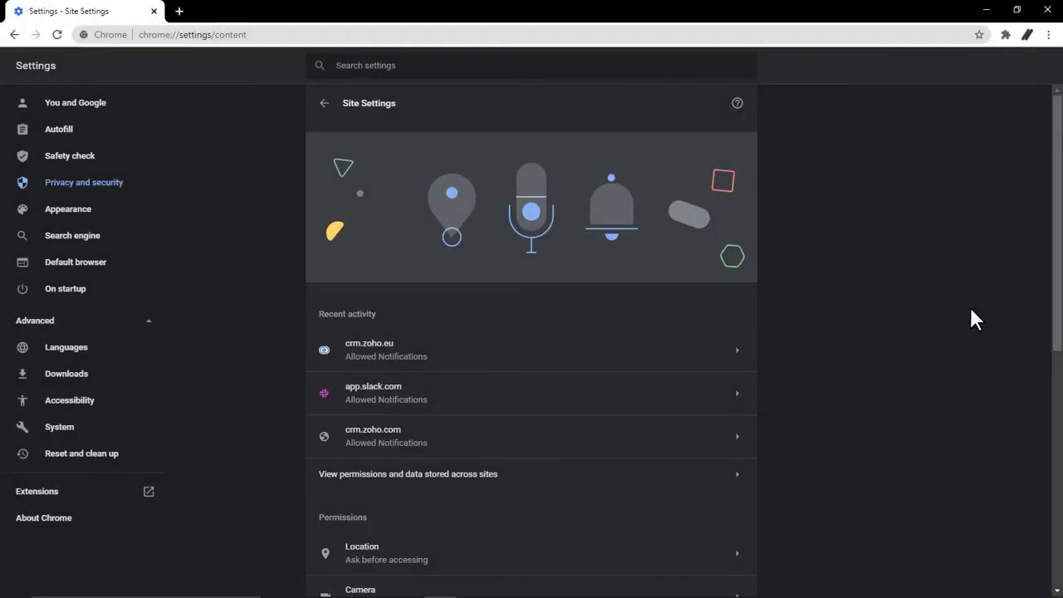
scroll(970, 316, down, 3)
scroll(973, 319, down, 2)
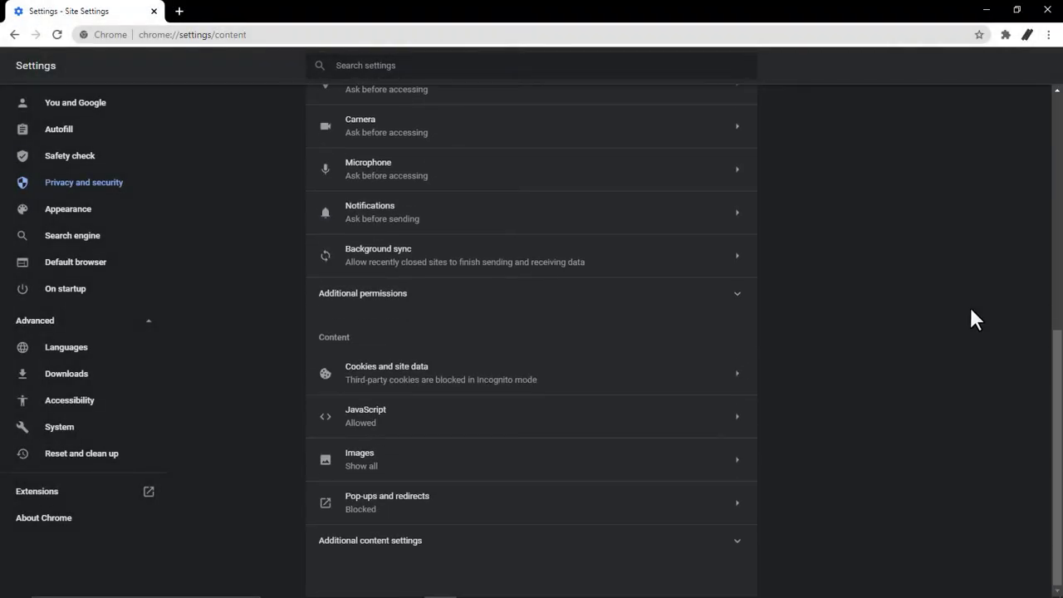
click(731, 503)
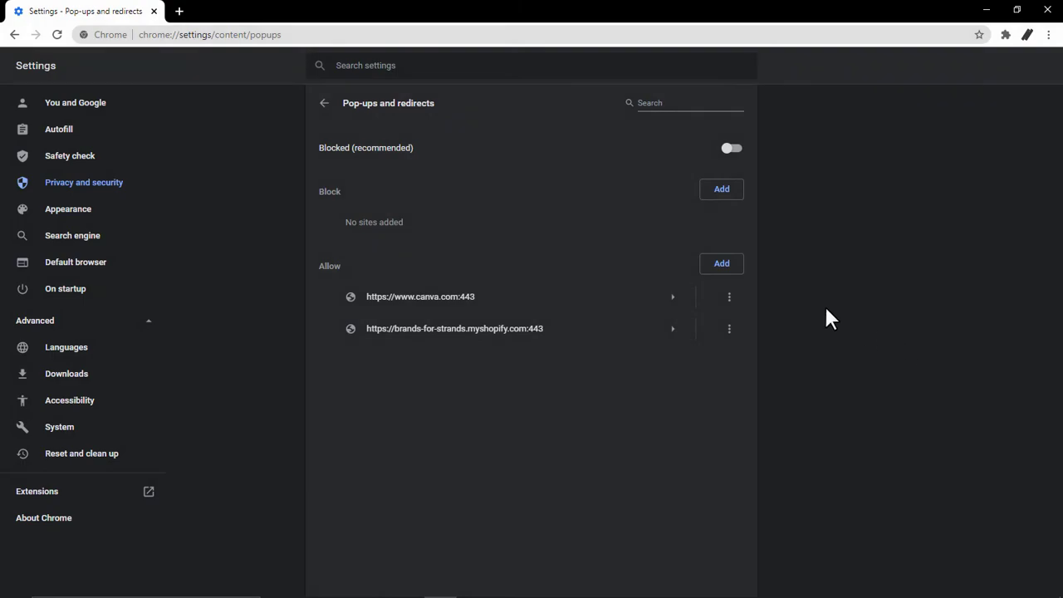
click(722, 264)
text(https://drive.google.com)
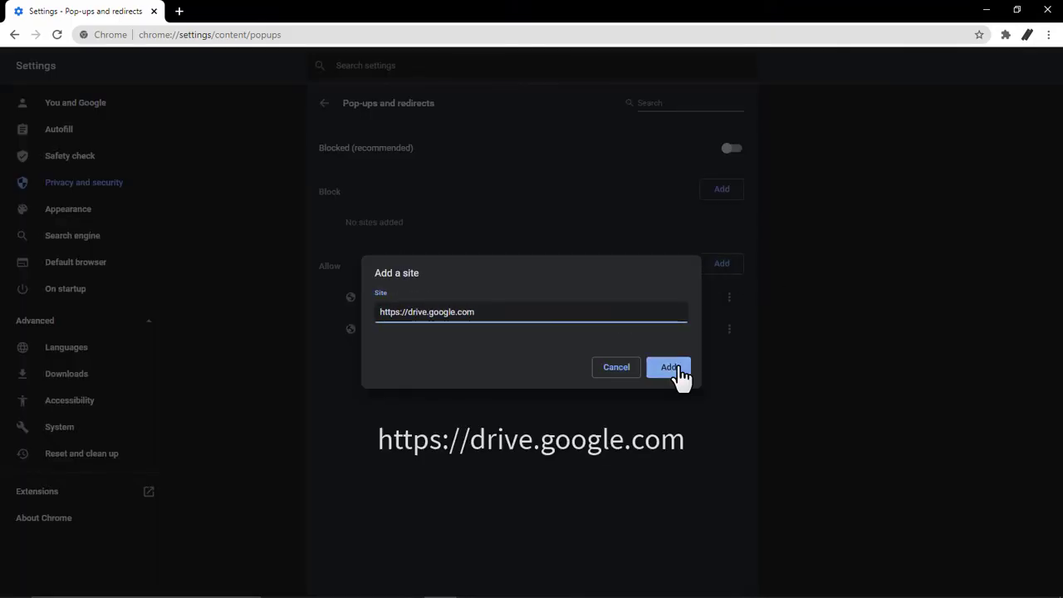
click(677, 372)
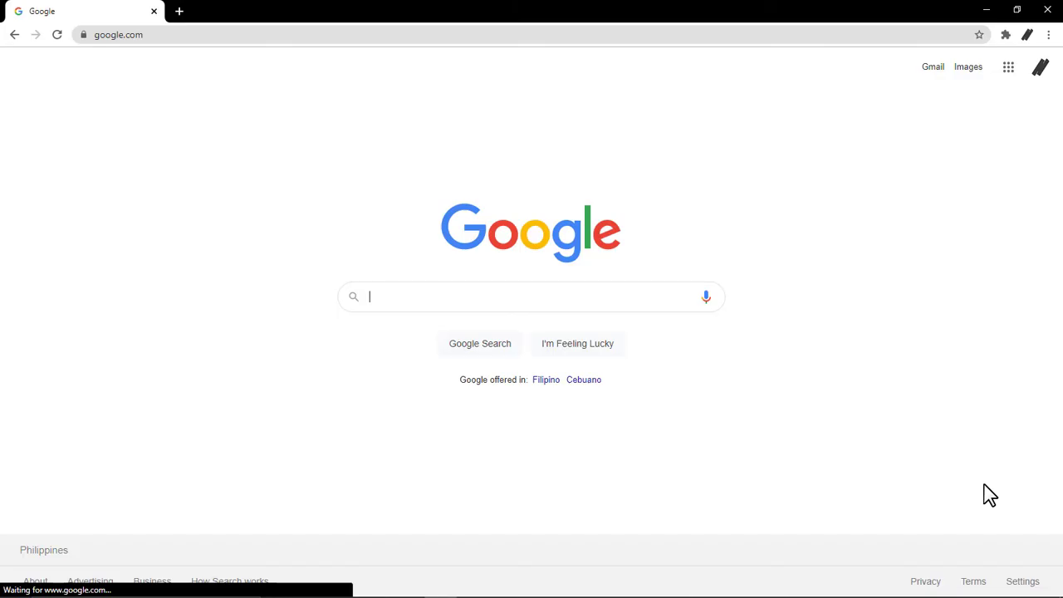
Step: Reopen Chrome Settings from the three-dot menu and go to Privacy and security
click(1049, 35)
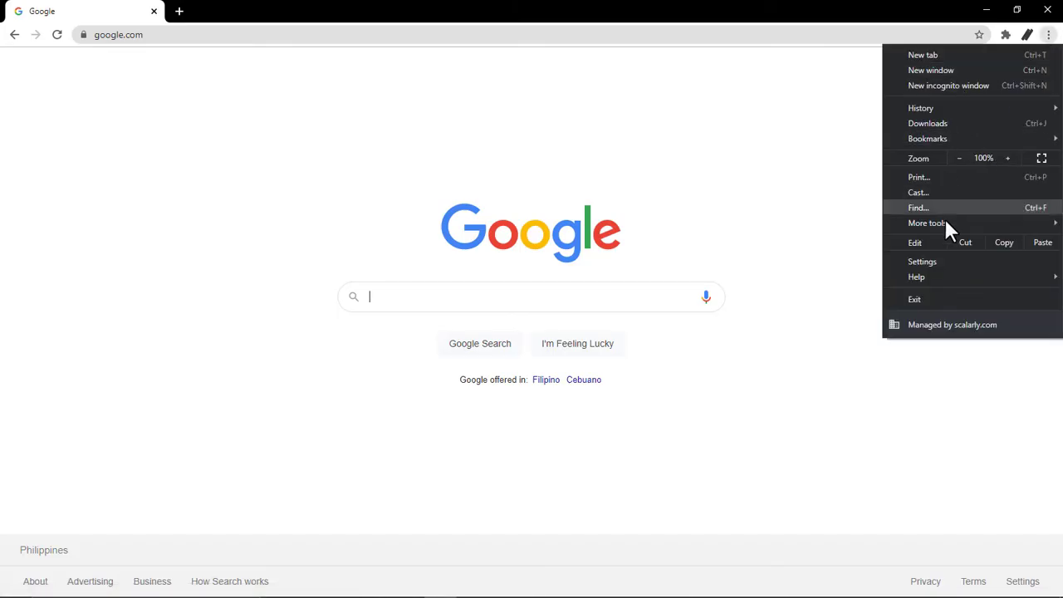
click(941, 264)
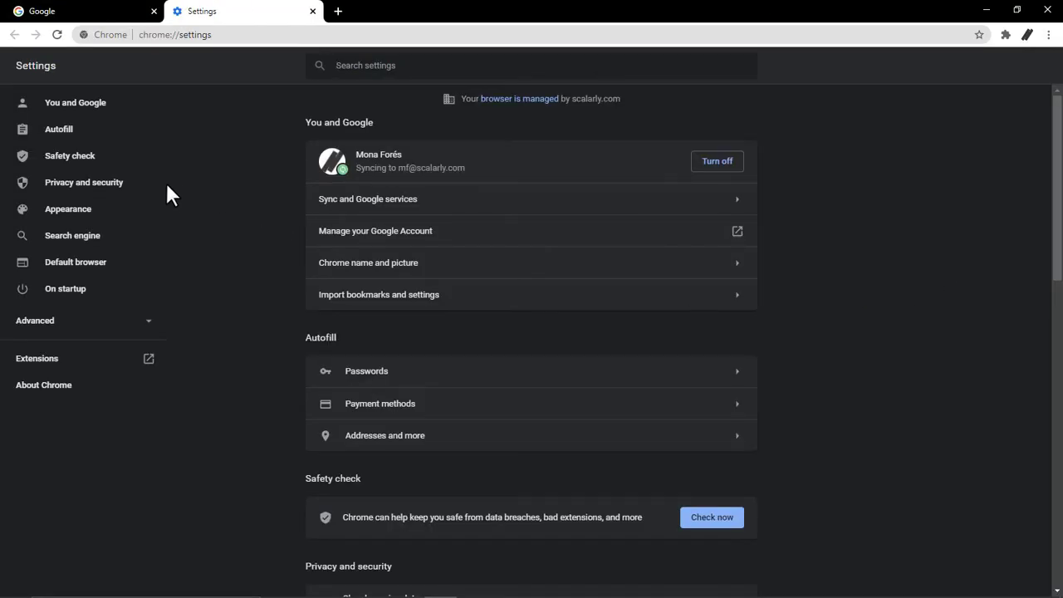
click(138, 190)
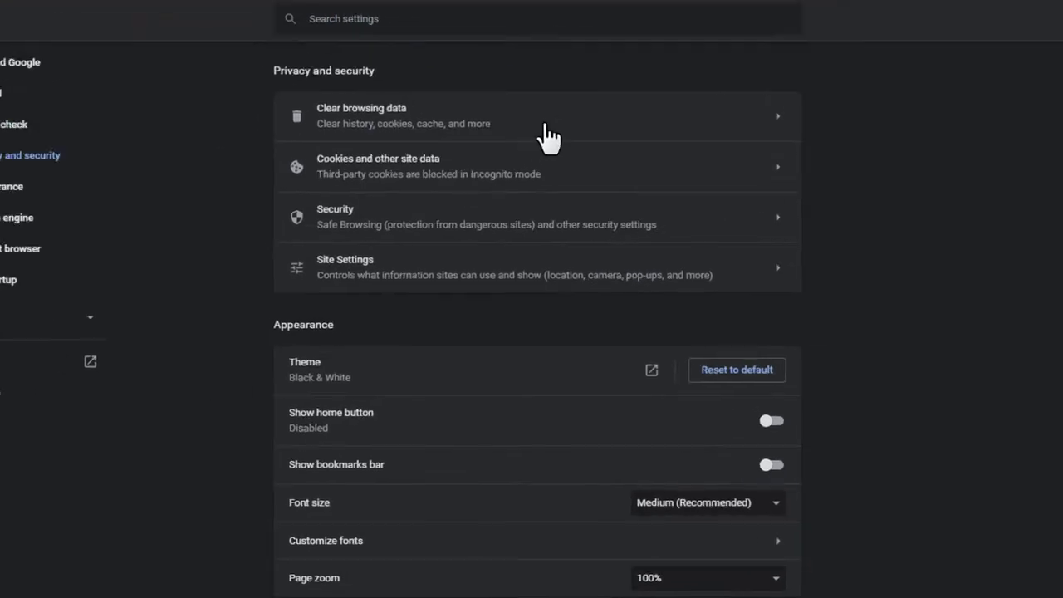
Step: Clear All time browsing data, including cookies, other site data and cached images and files
click(548, 138)
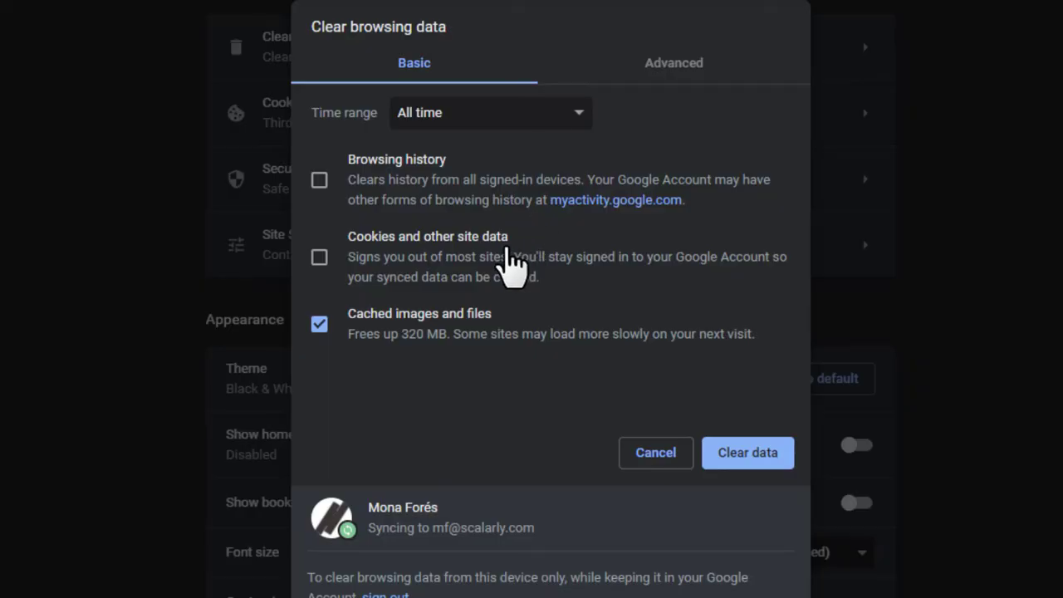
click(558, 264)
click(777, 458)
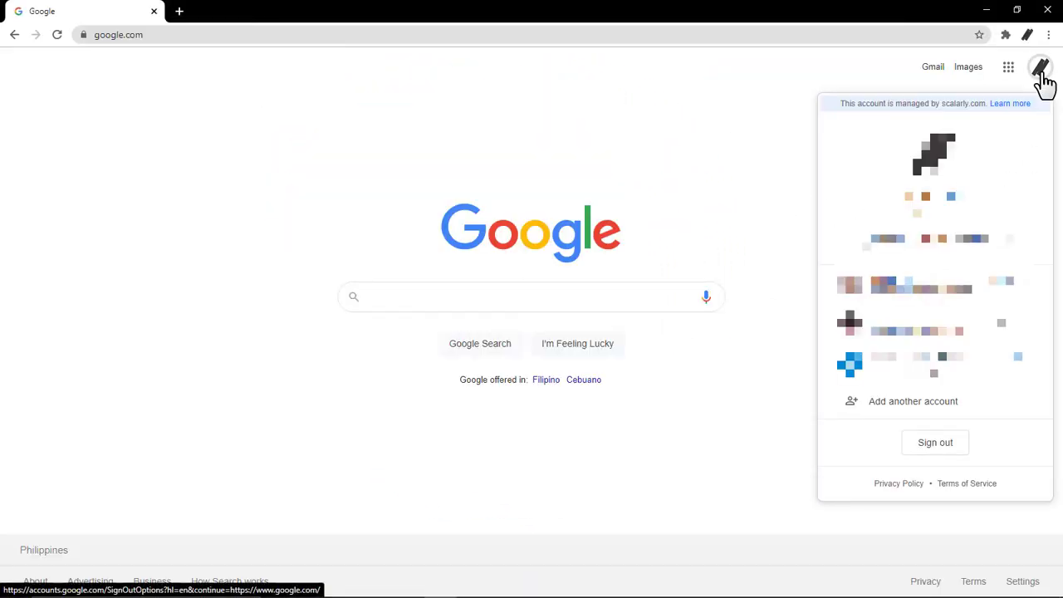
Step: Sign out of all Google accounts from the avatar menu and continue to the Google homepage
click(939, 445)
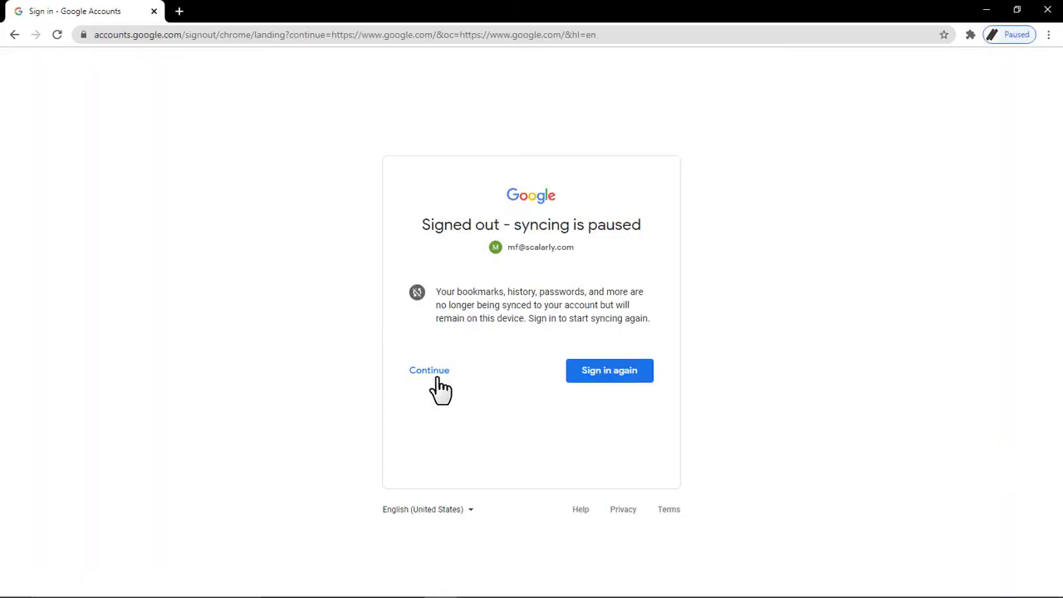
click(430, 371)
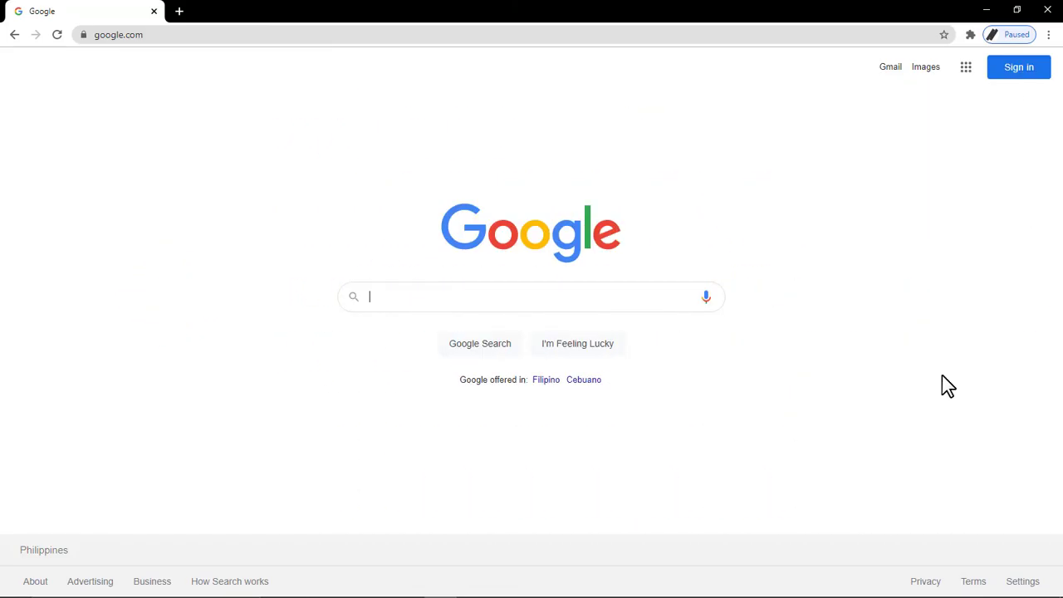
Step: In Settings, expand Advanced and choose Restore settings to their original defaults under Reset
click(1048, 35)
click(955, 261)
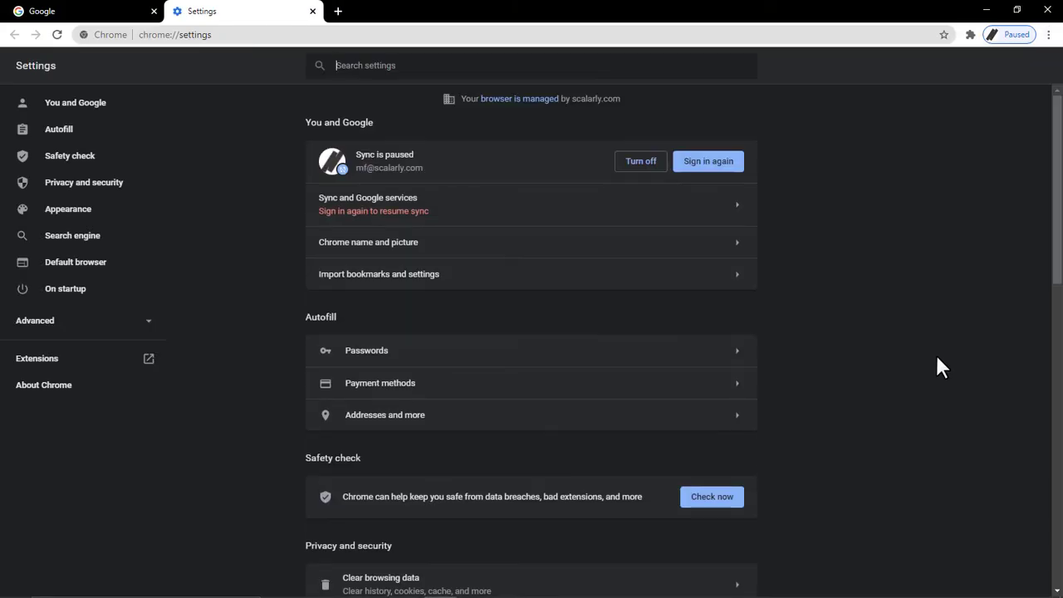
scroll(937, 355, down, 4)
scroll(937, 358, down, 6)
click(552, 541)
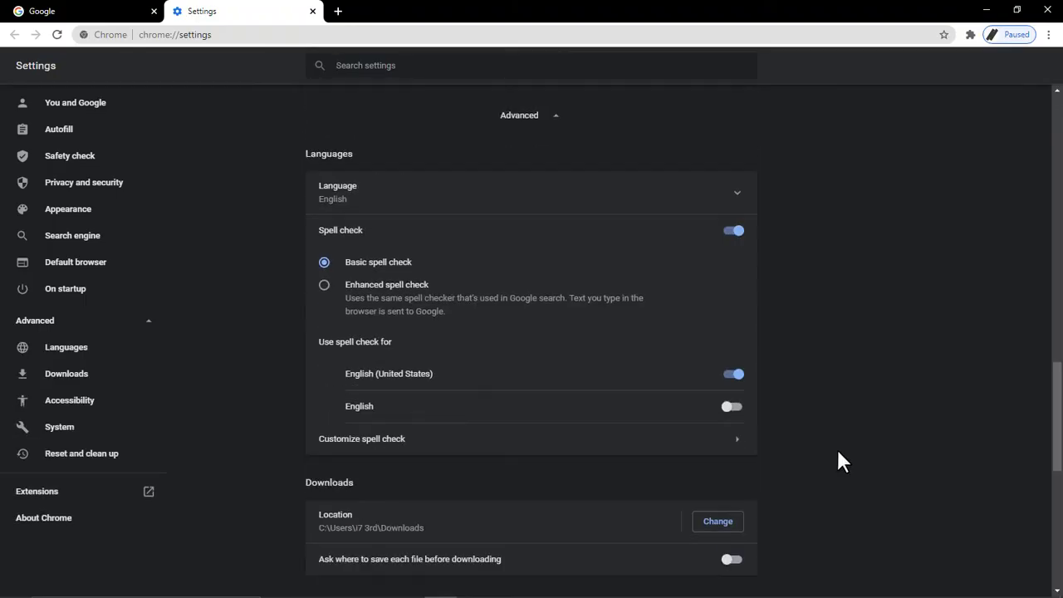
scroll(837, 447, down, 4)
scroll(836, 447, down, 3)
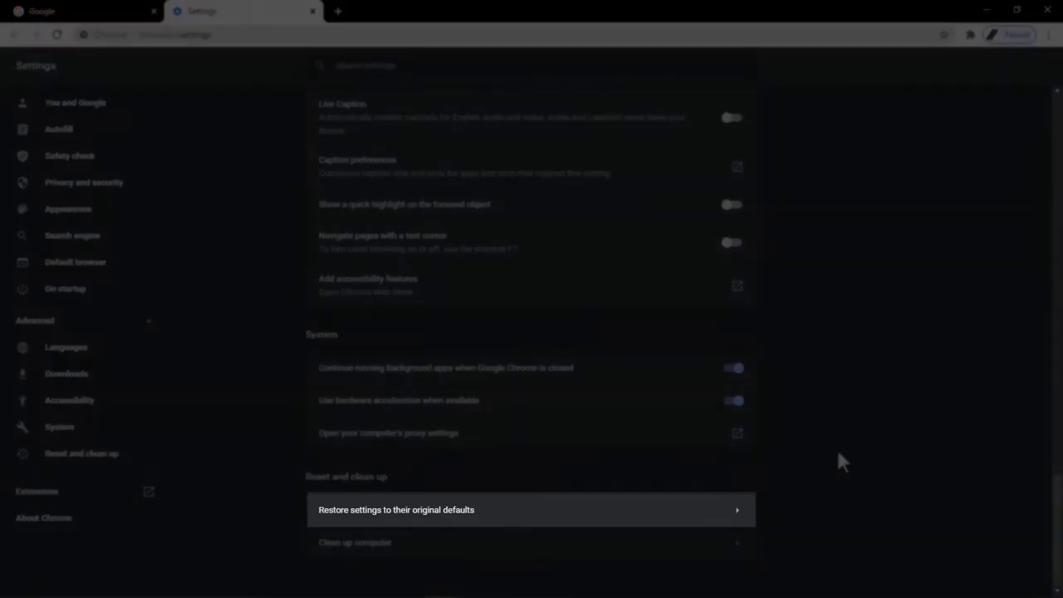
click(731, 522)
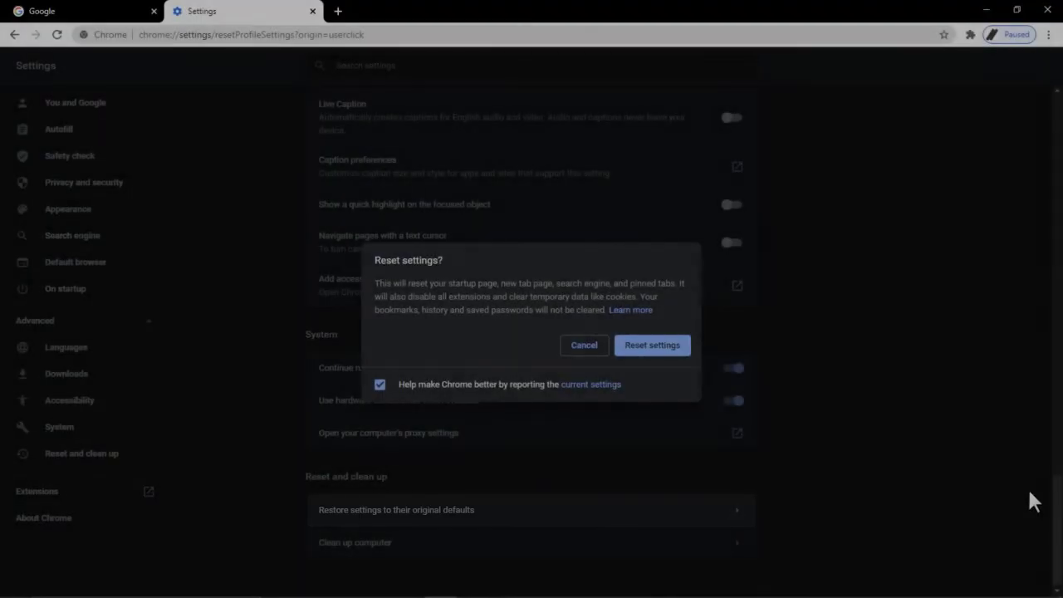